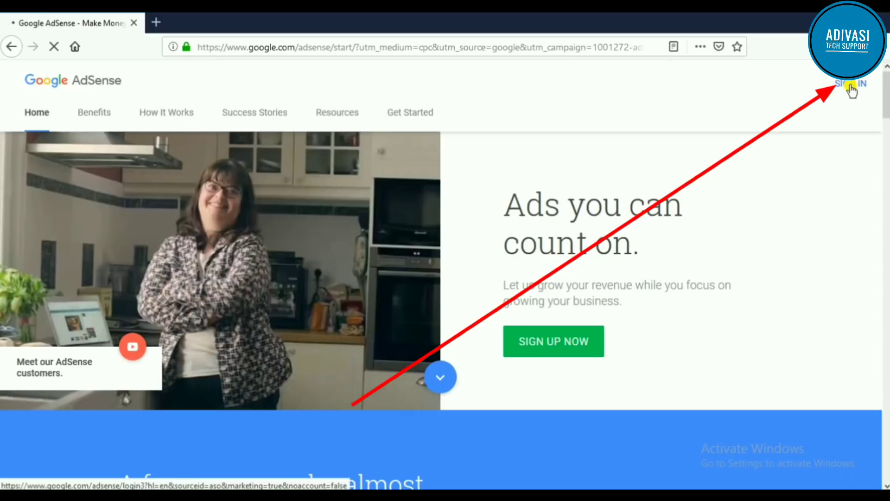
- Sign in to Google AdSense and open the identity verification form through the payments-on-hold alert
click(852, 87)
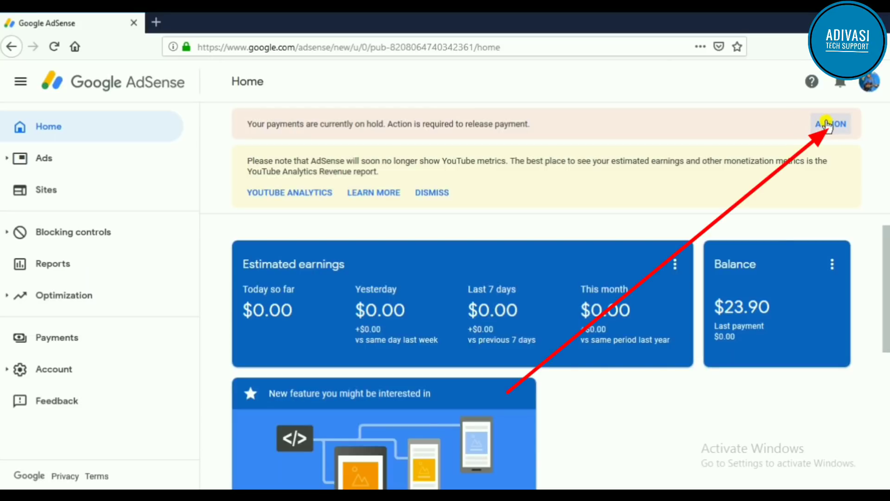
click(827, 124)
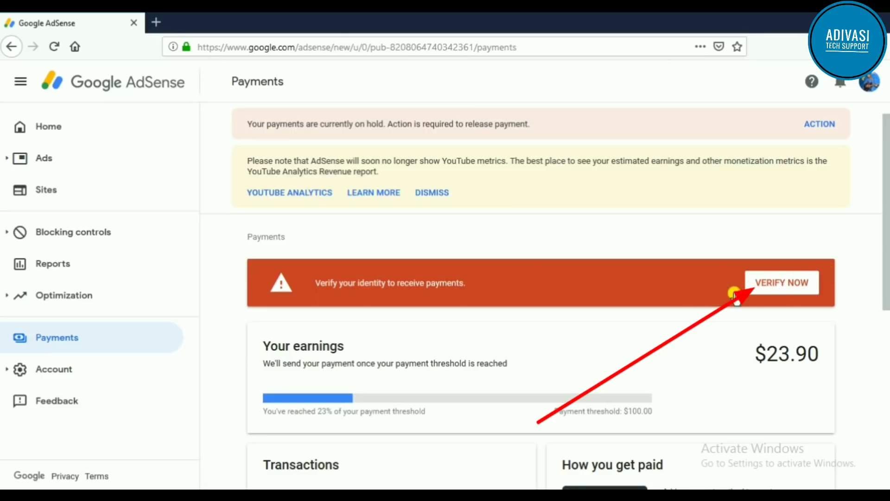
click(783, 284)
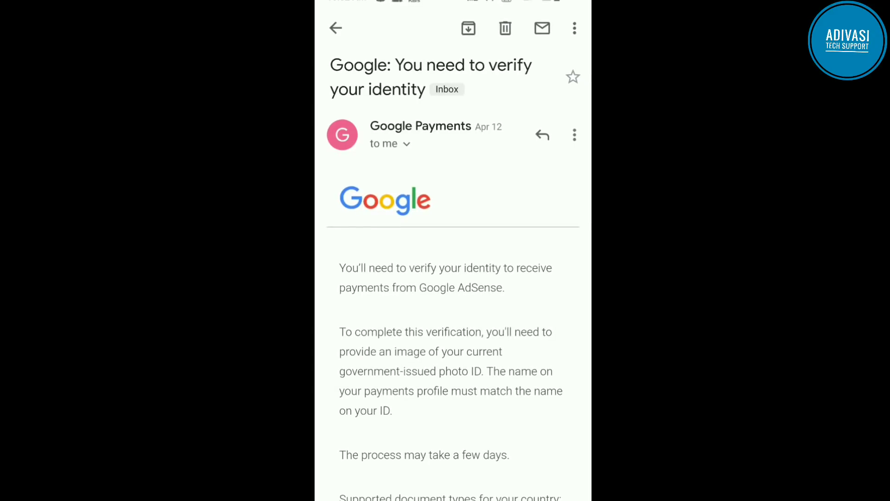
- Read the Google Payments identity verification email in Gmail, examining the supported document types, submission tips and verification instructions
scroll(453, 279, down, 1)
scroll(453, 279, down, 2)
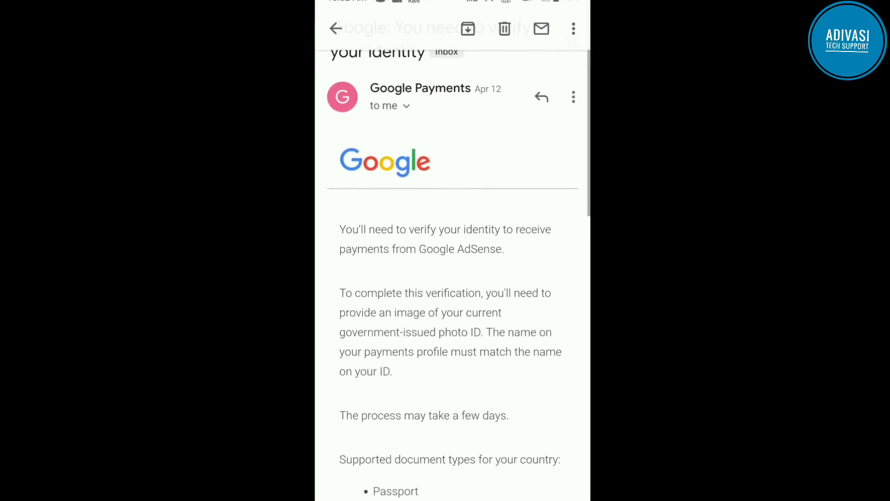
scroll(453, 279, down, 1)
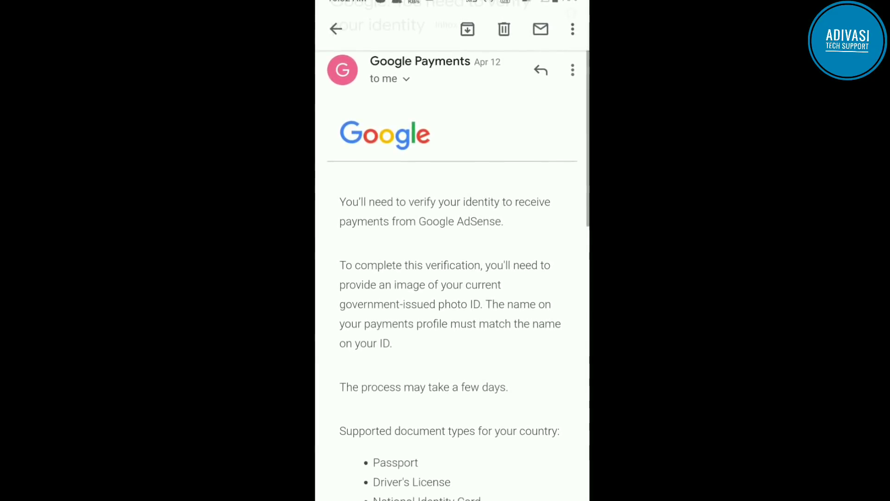
scroll(452, 278, down, 1)
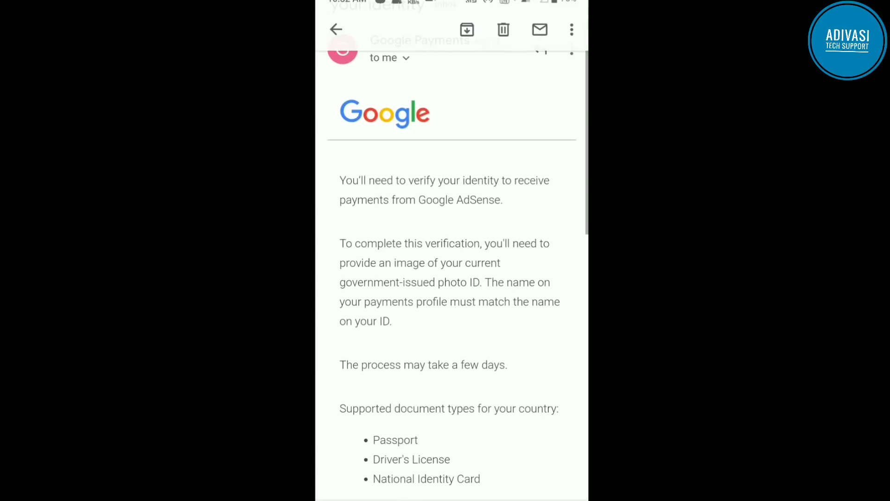
scroll(452, 278, down, 1)
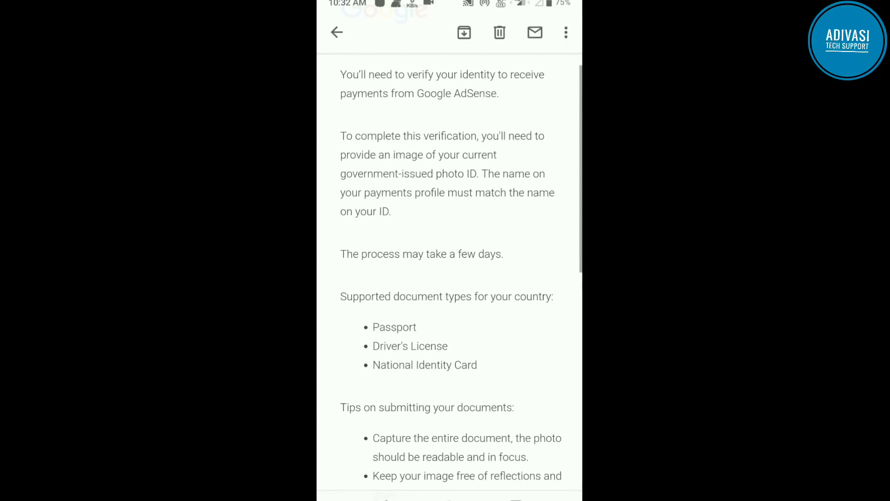
scroll(448, 260, down, 1)
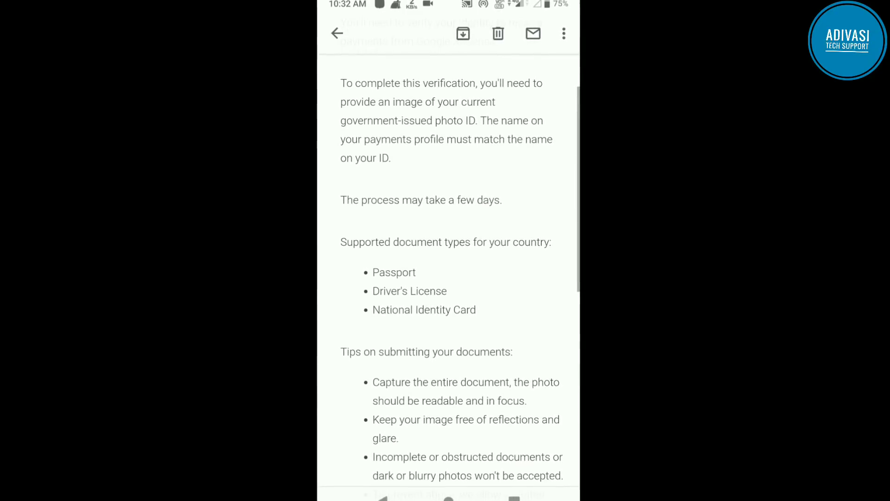
scroll(449, 260, down, 1)
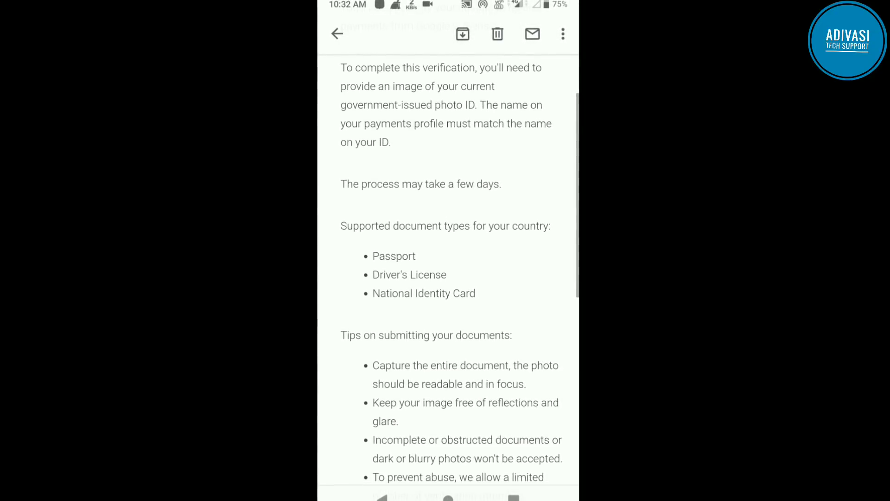
scroll(449, 260, down, 1)
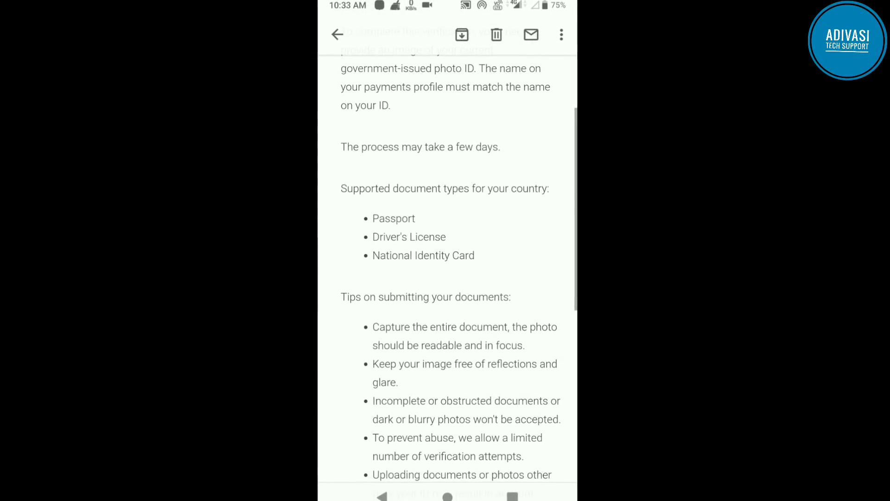
scroll(447, 260, down, 2)
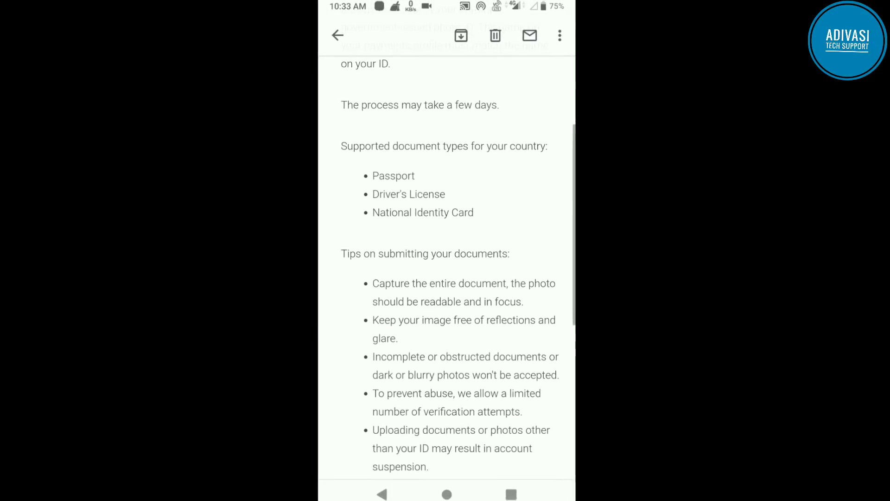
scroll(446, 260, down, 1)
scroll(446, 259, down, 1)
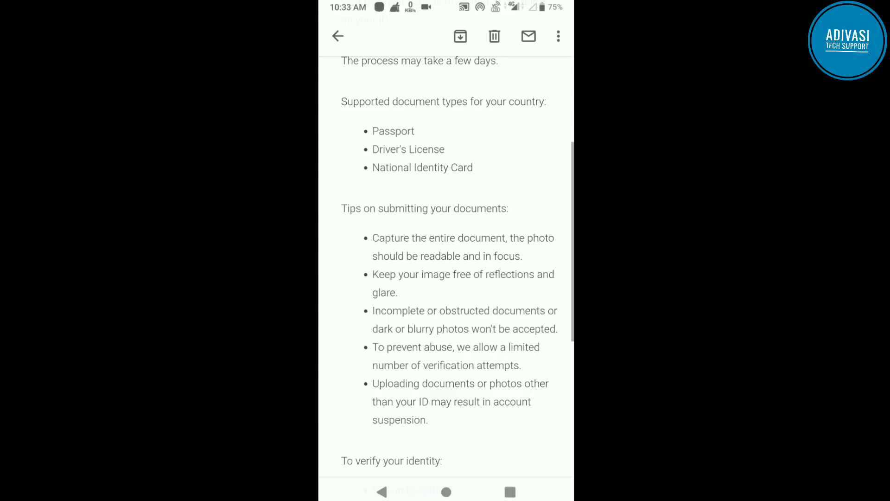
scroll(447, 260, down, 2)
scroll(447, 260, down, 1)
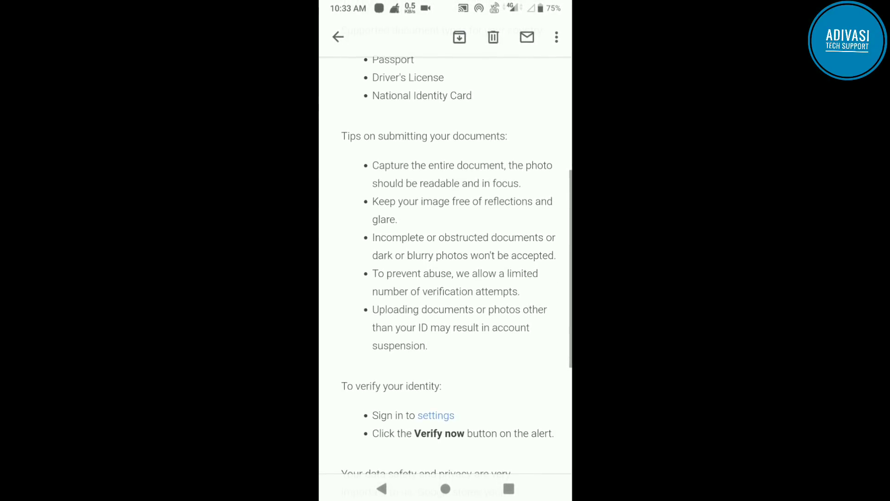
scroll(445, 260, down, 2)
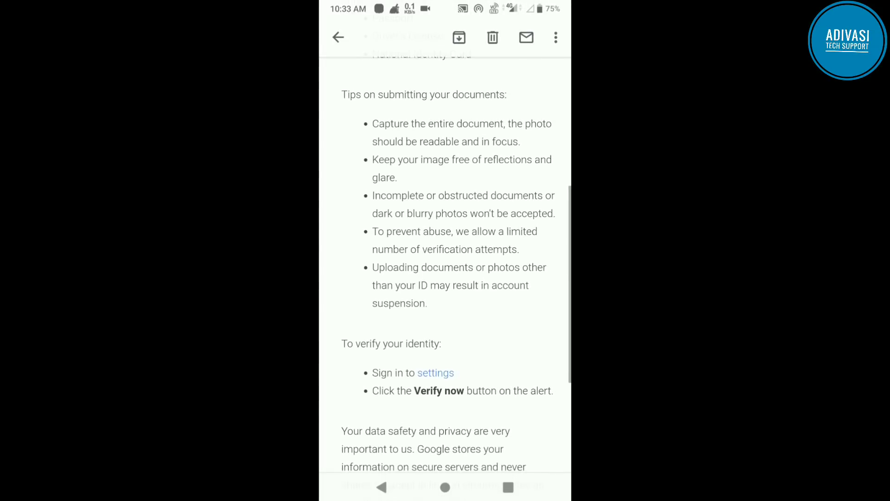
scroll(445, 260, down, 1)
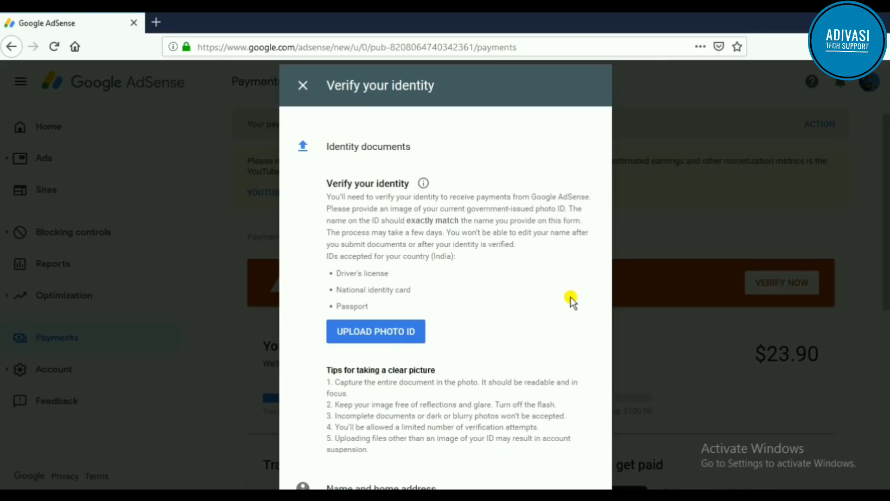
- Open the name and home address details in the AdSense identity verification form for editing
click(877, 47)
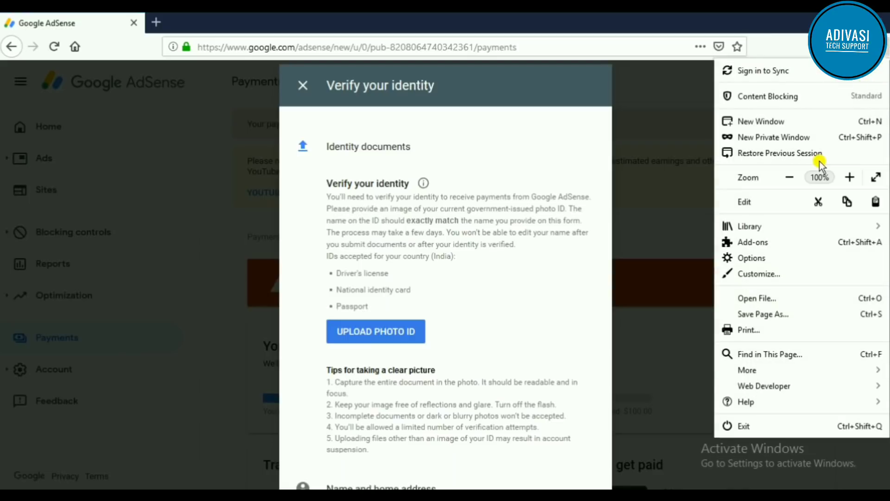
click(790, 177)
click(790, 177)
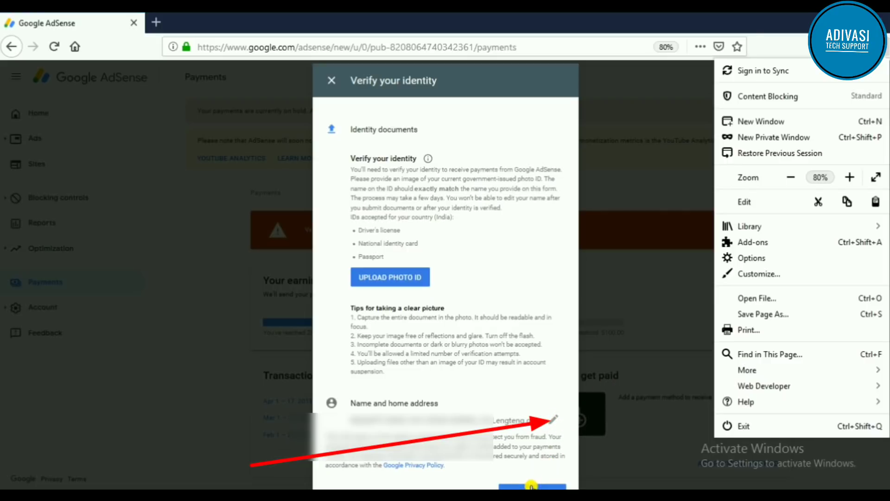
key(ctrl+minus)
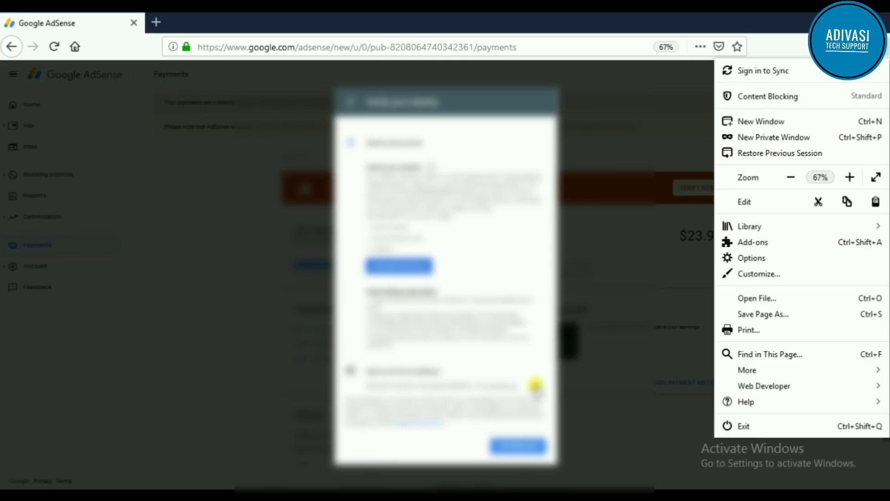
click(536, 385)
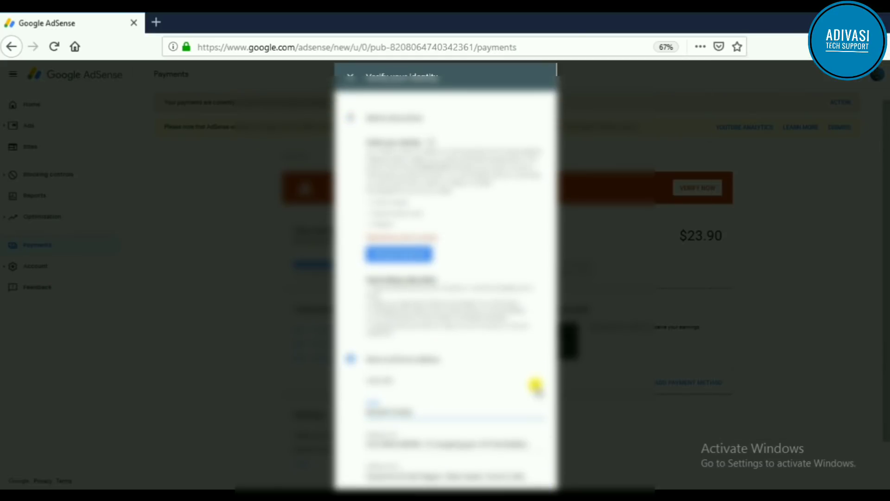
key(ctrl+minus)
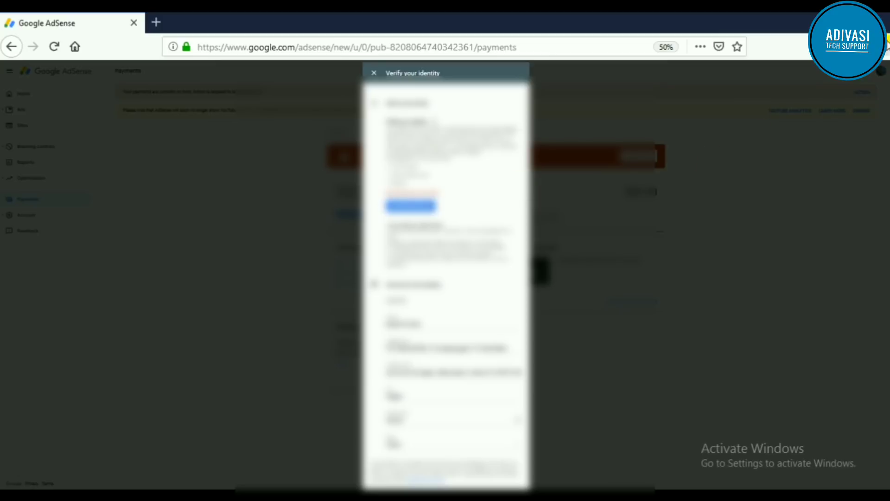
- Upload Adhar Card.jpg from the Desktop folder as the photo ID in the identity verification form
click(887, 47)
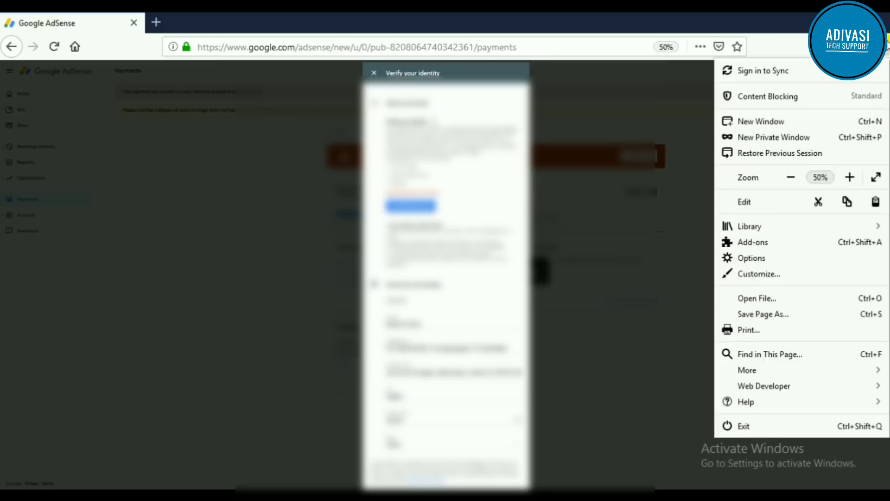
click(844, 178)
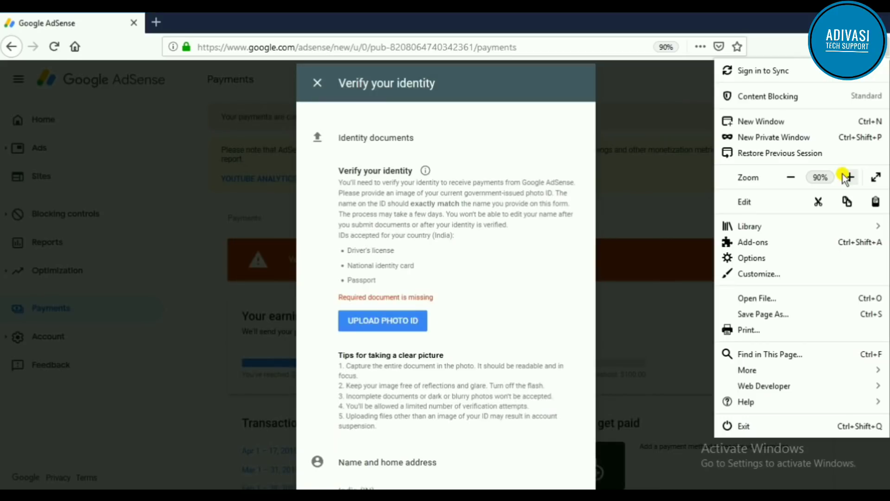
click(844, 178)
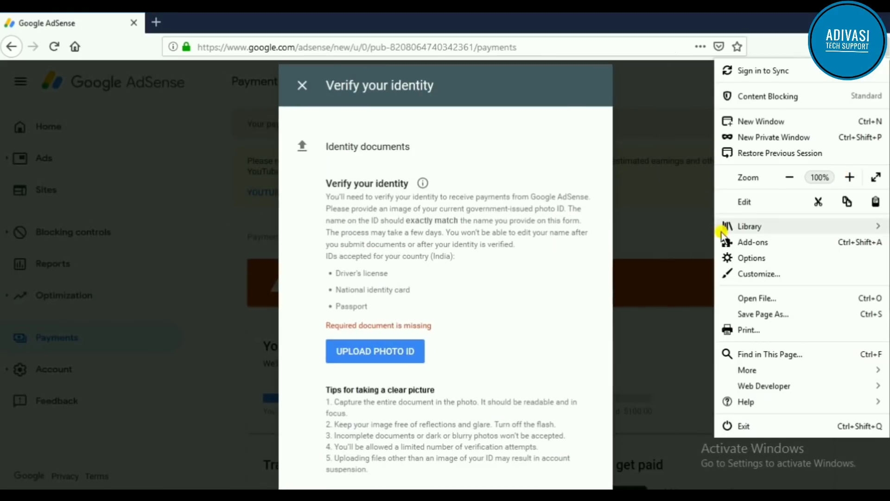
click(564, 332)
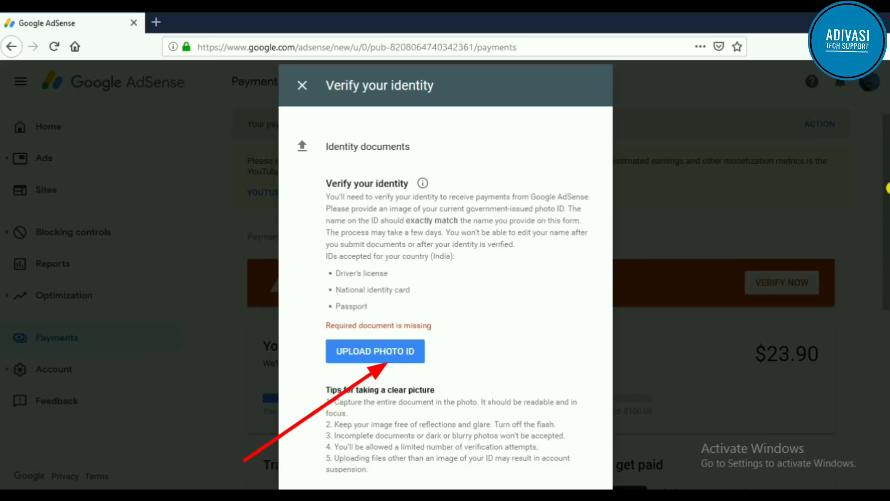
click(391, 351)
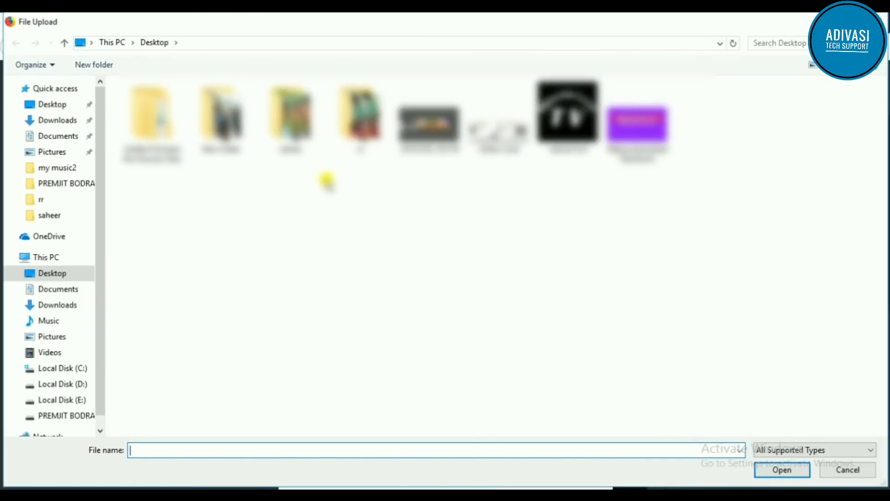
click(50, 88)
click(46, 105)
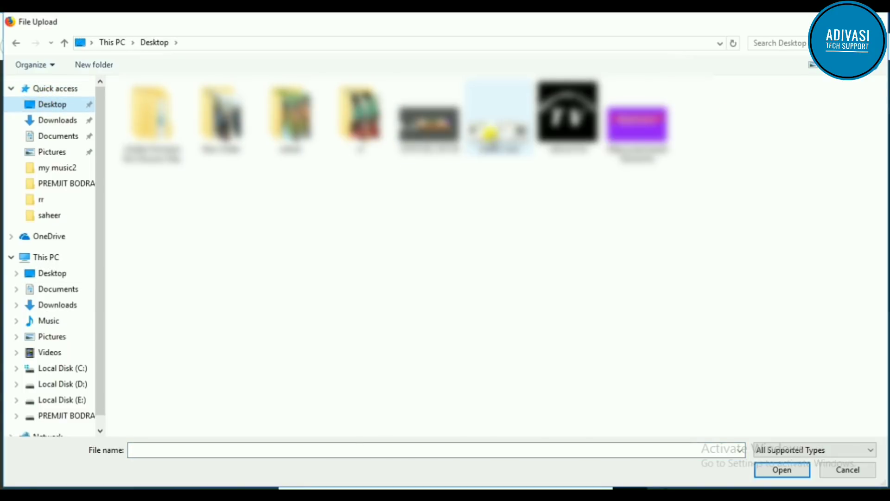
double_click(490, 134)
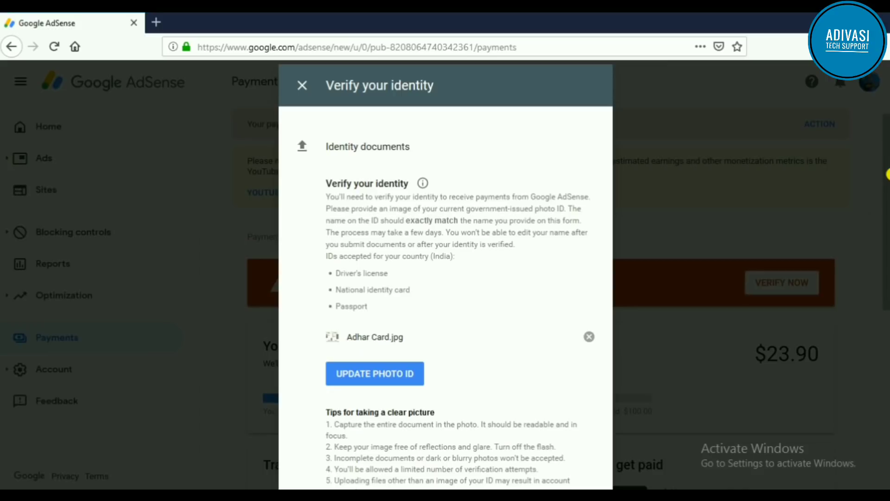
- Confirm the identity information to submit it for verification and dismiss the verification notice
scroll(888, 174, up, 1)
click(886, 44)
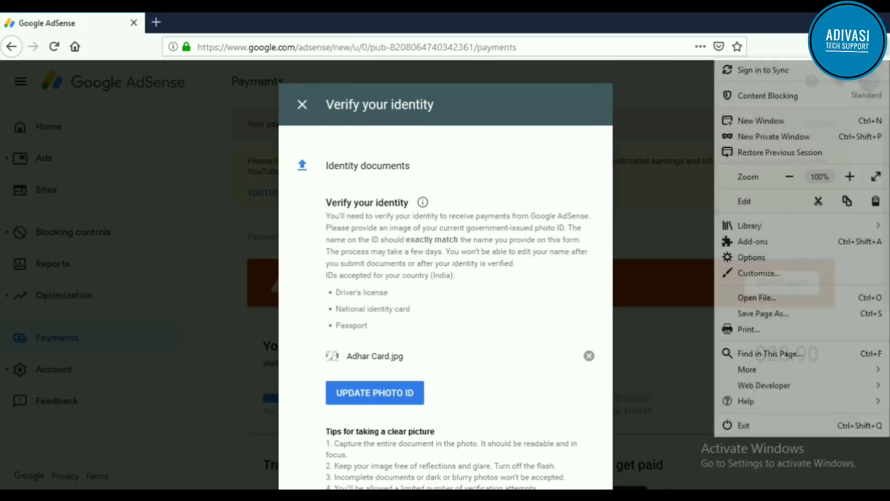
click(783, 179)
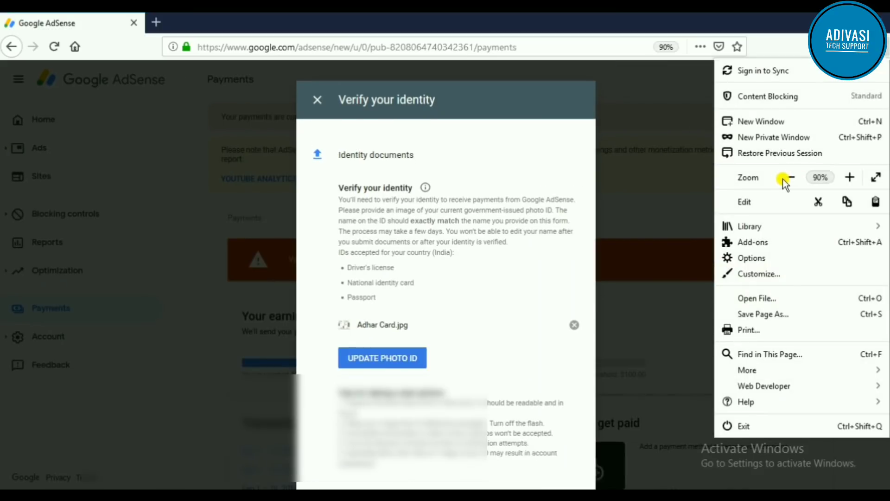
click(793, 177)
click(793, 177)
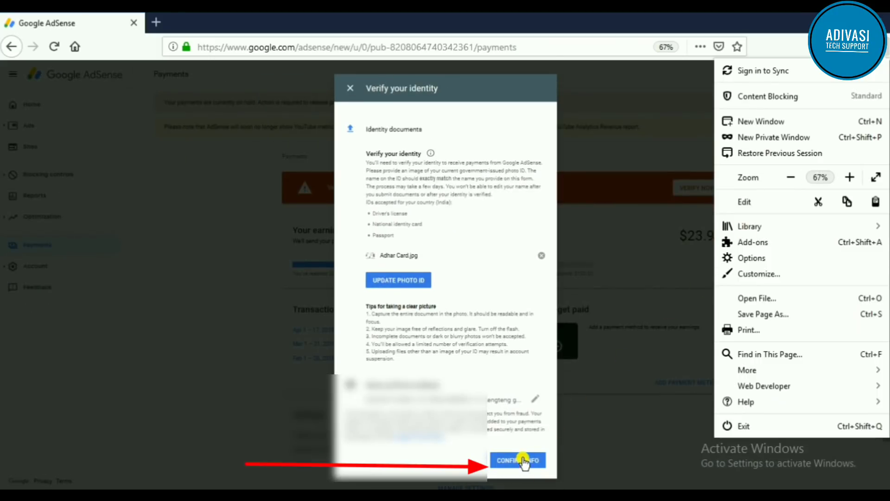
click(631, 393)
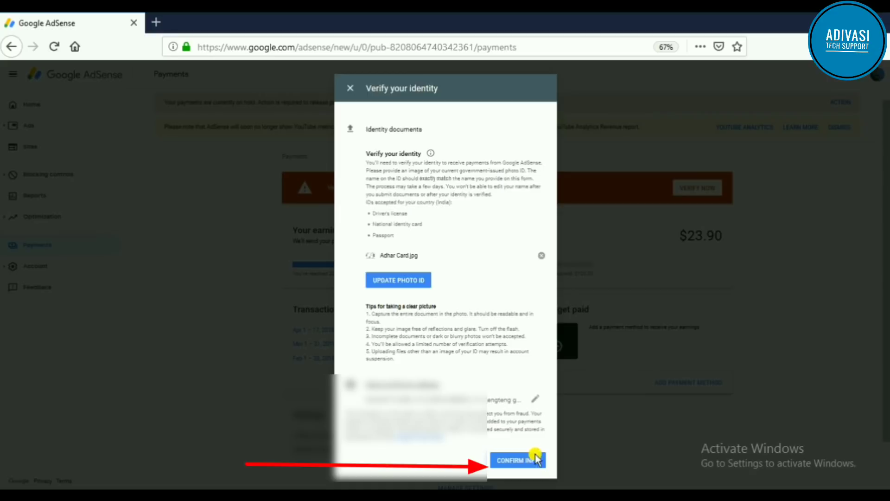
click(519, 460)
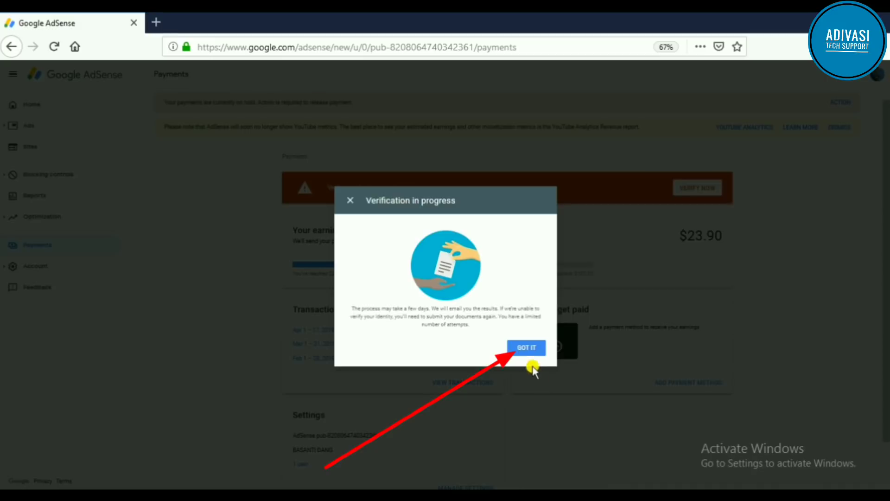
click(527, 349)
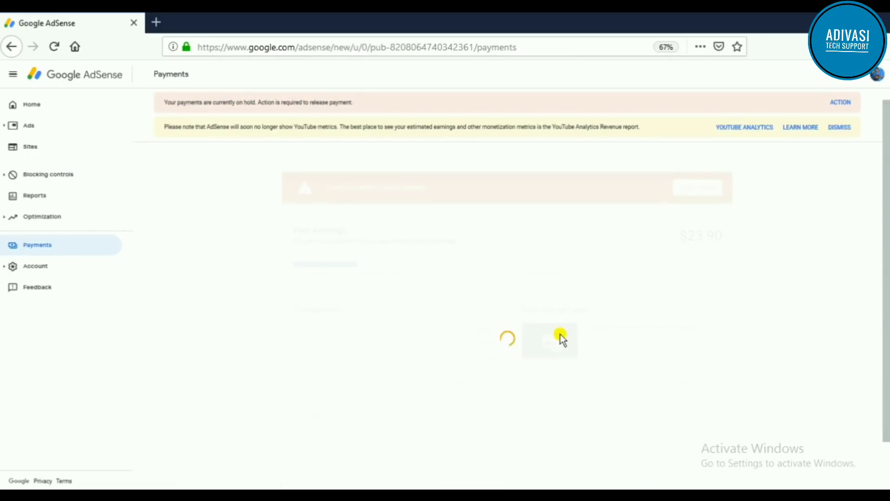
- Restore the zoom of the AdSense Payments page to 100%
click(882, 48)
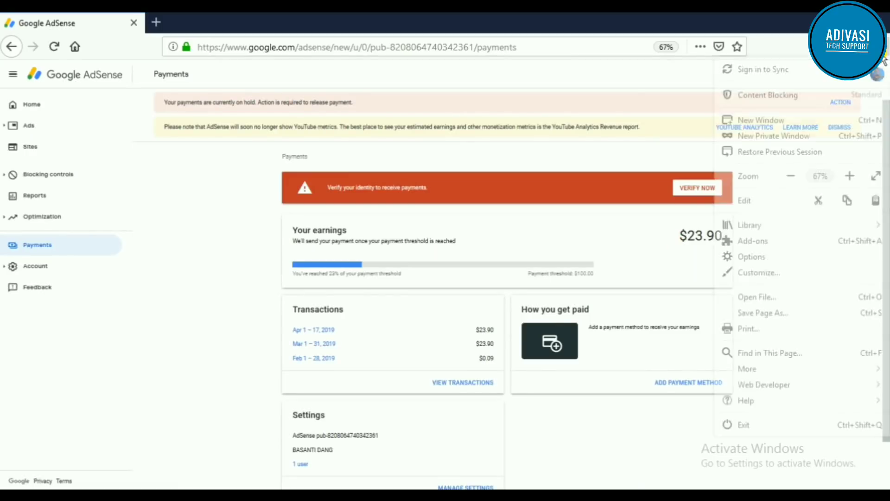
click(849, 177)
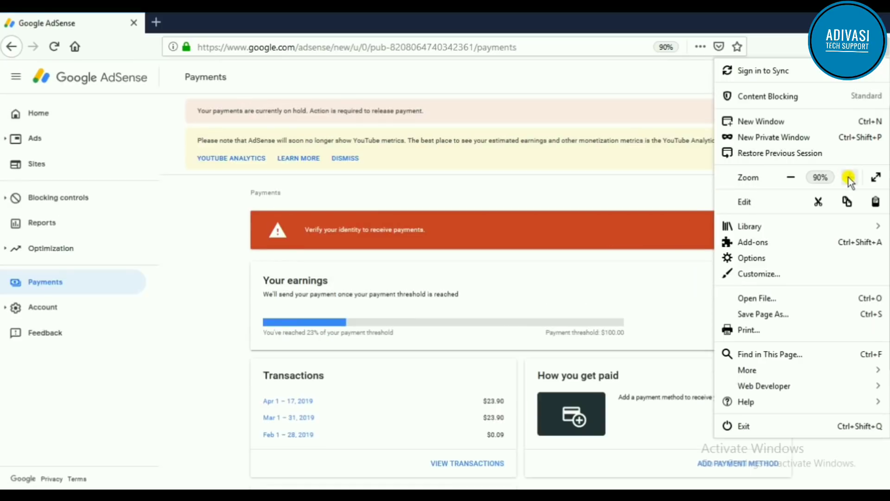
click(849, 177)
click(849, 177)
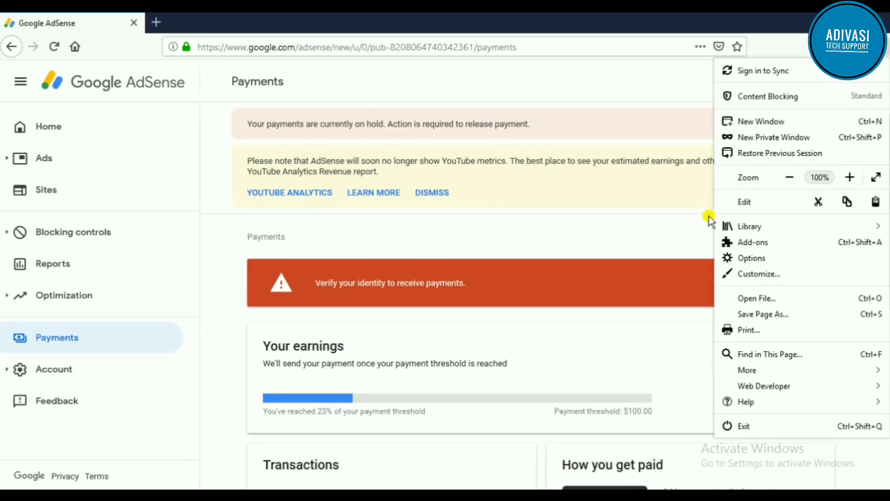
click(678, 233)
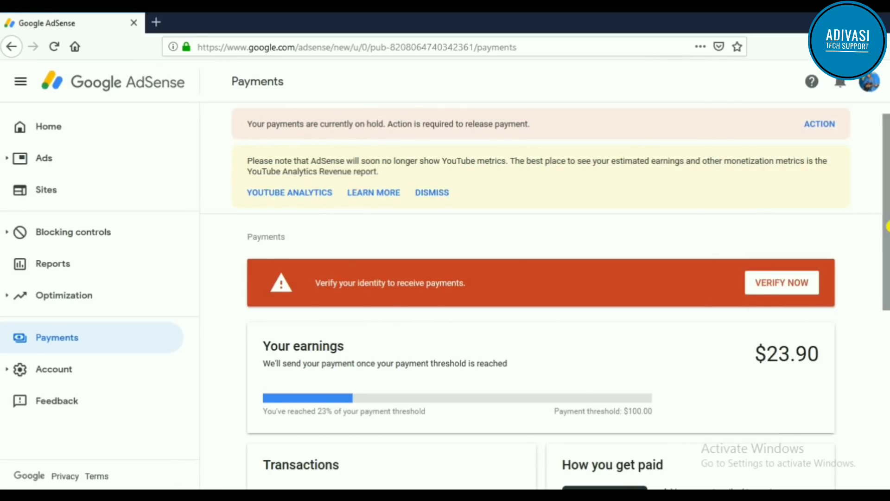